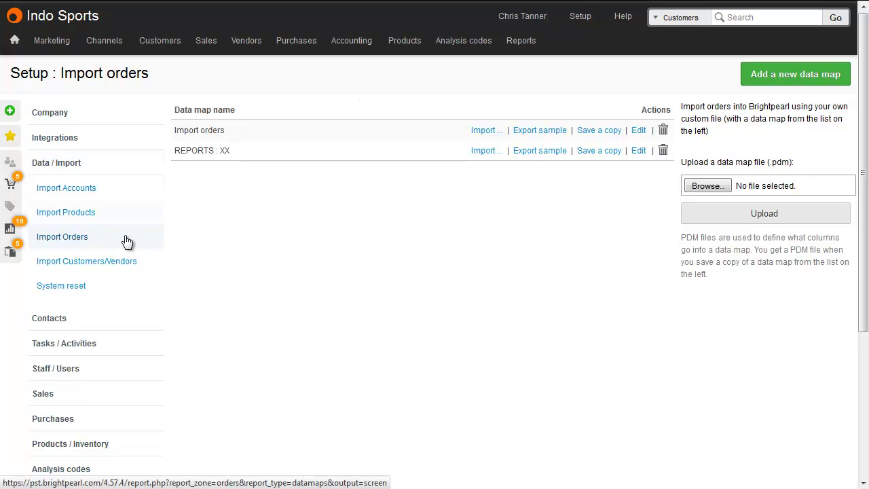
Open the Import orders data map to view its 26 selected fields and the available ones.
left_click(771, 81)
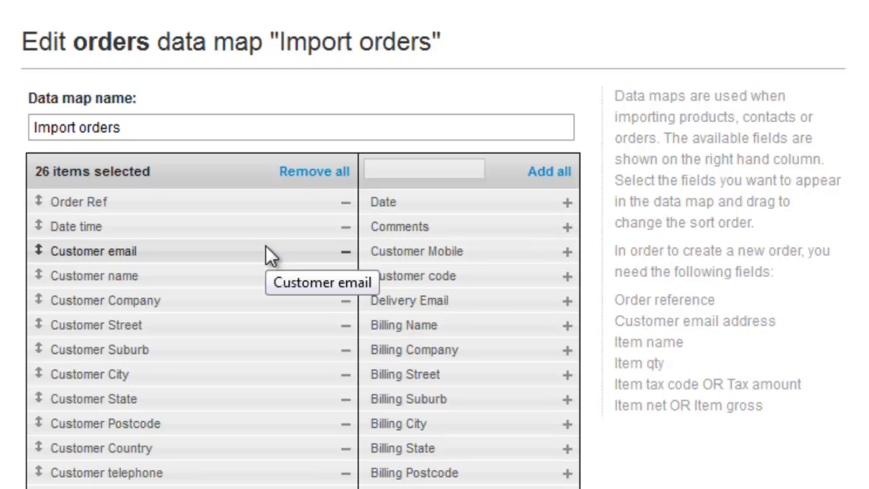
Scroll down through the data map's remaining field lists.
scroll(266, 249, "down", 4)
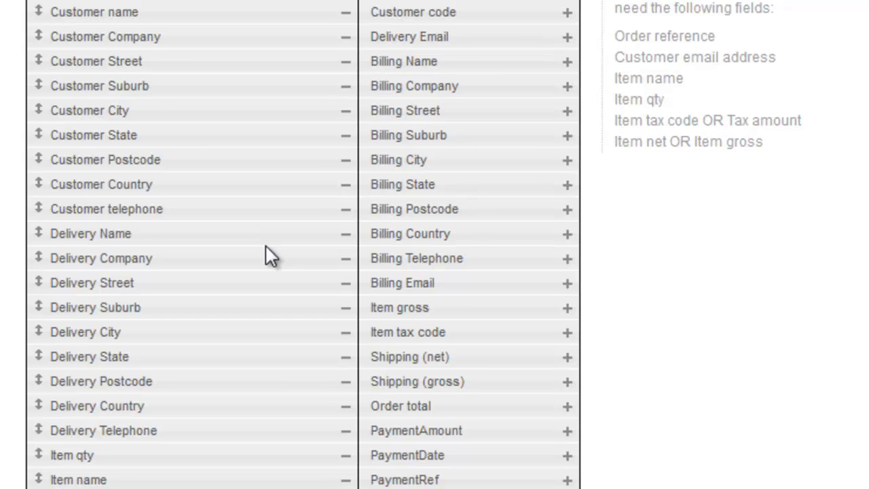
scroll(266, 246, "down", 2)
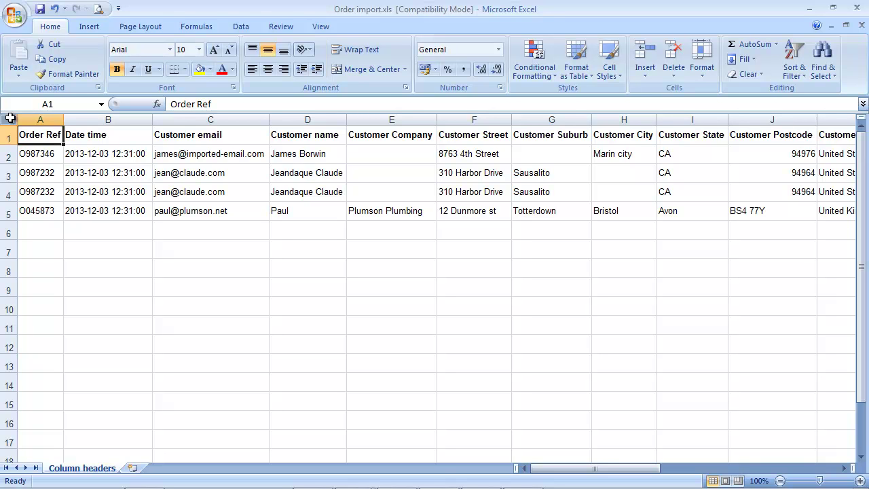
left_click(8, 154)
left_click_drag(9, 174, 9, 192)
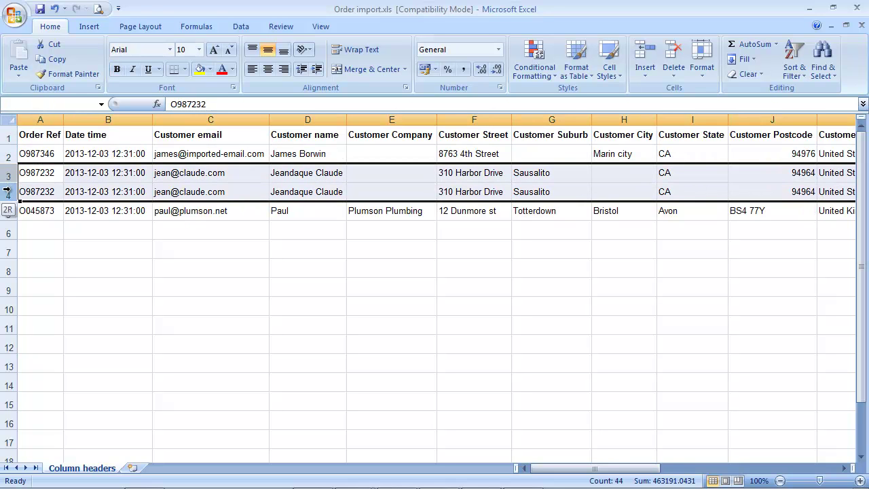
left_click(8, 212)
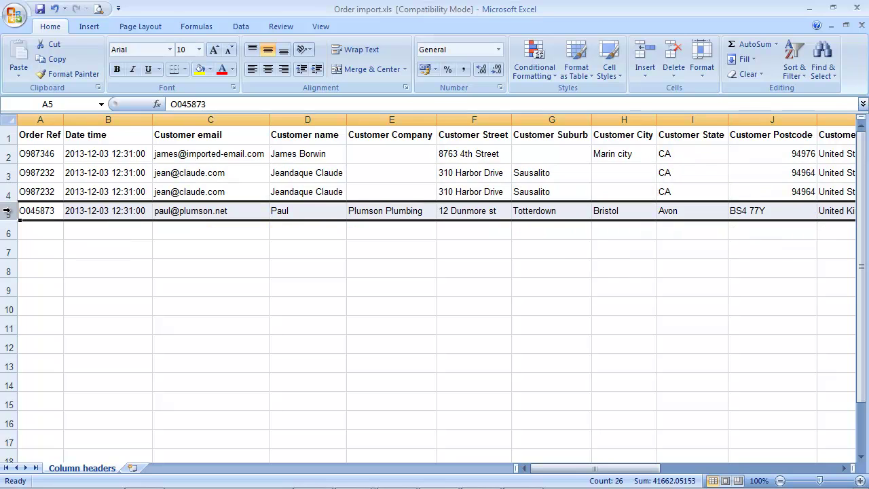
left_click(27, 212)
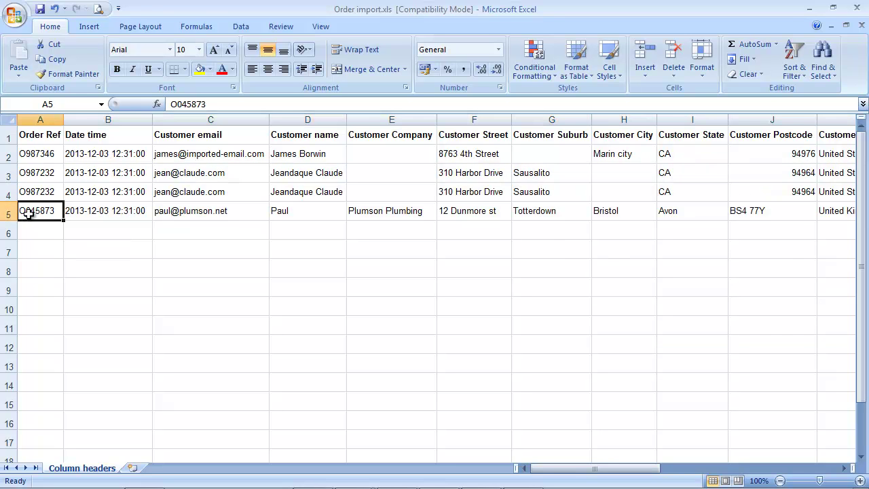
left_click(95, 155)
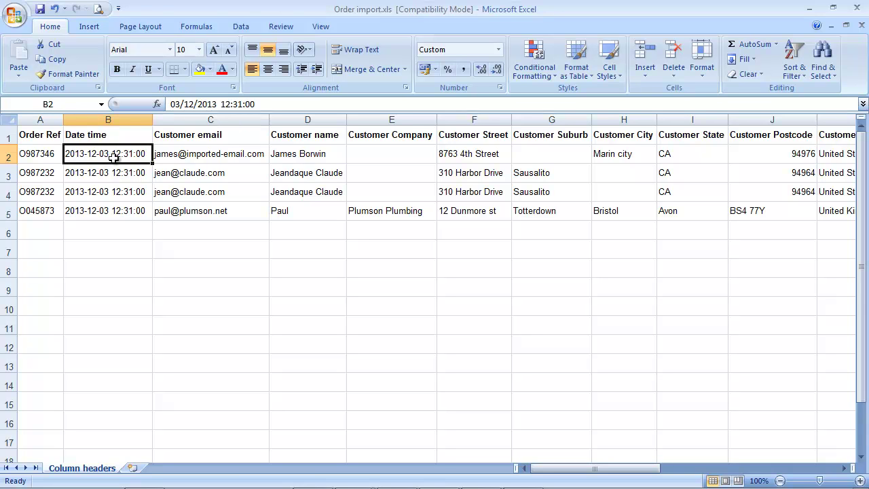
left_click(195, 156)
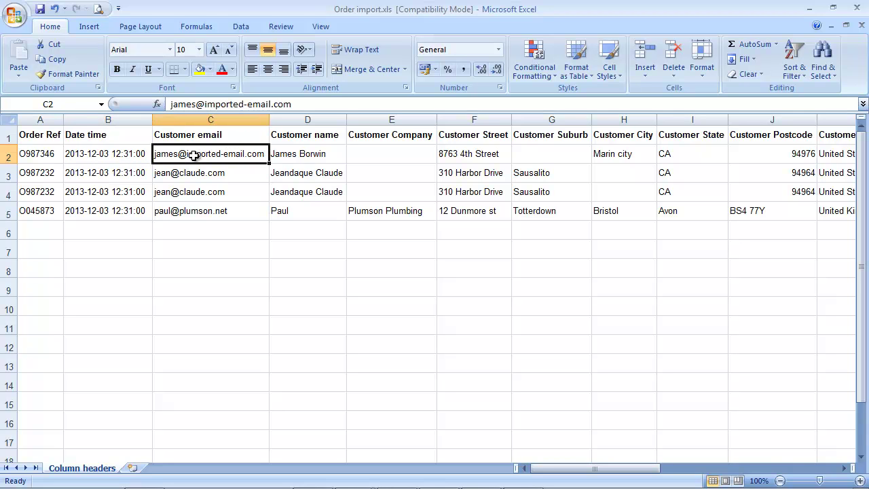
left_click(246, 176)
left_click(248, 187)
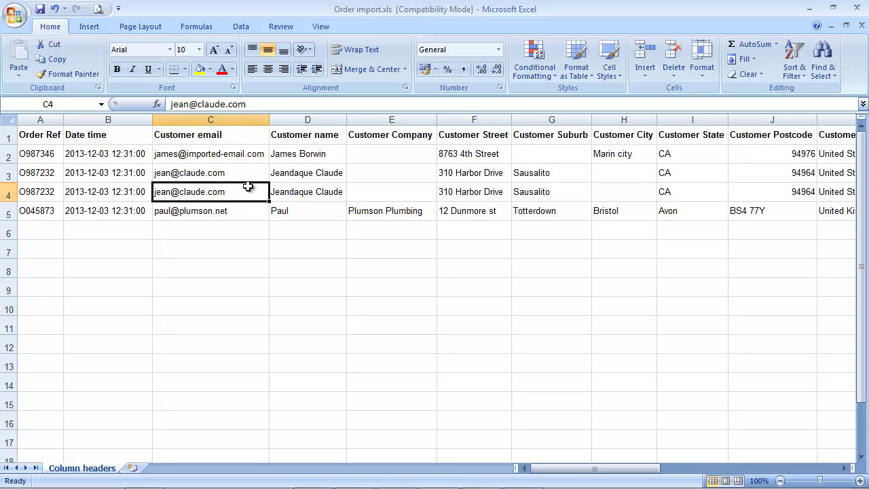
Check the first order's customer name, empty company cell and delivery columns through the country in T2.
left_click(307, 161)
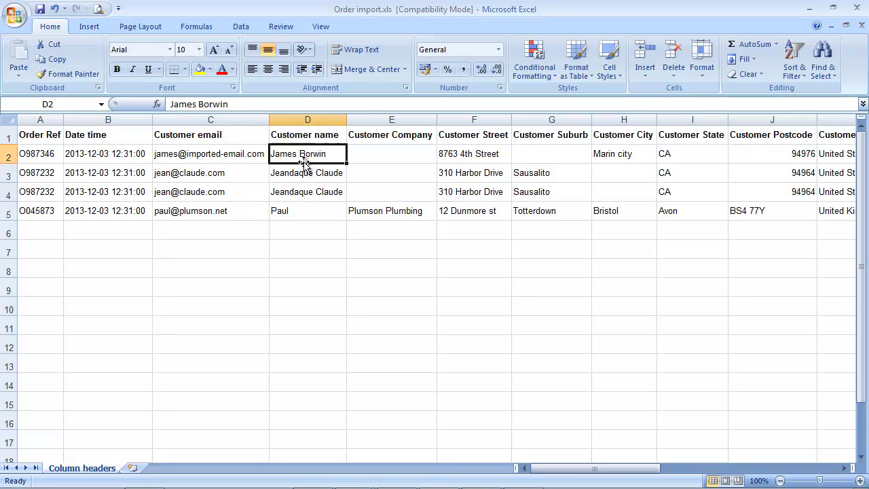
left_click(384, 158)
key("Right")
key("Right")
key("Right")
key("Right")
key("Right")
key("Right")
key("Right")
key("Right")
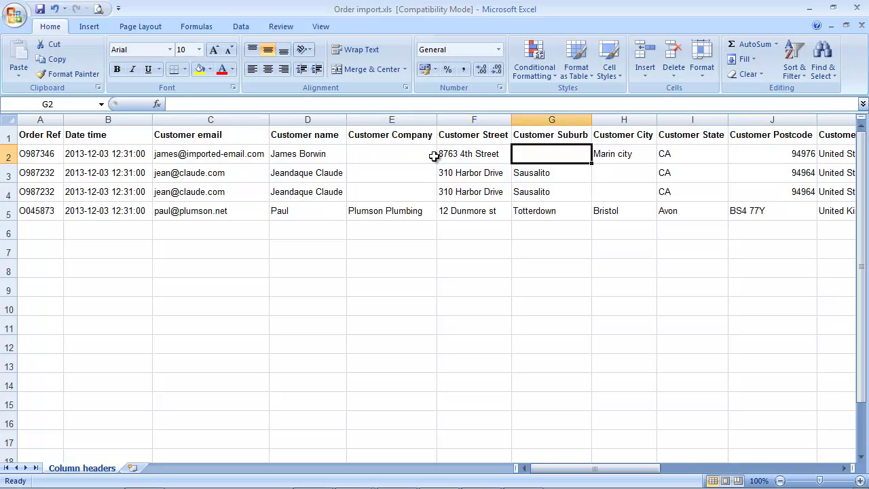
key("Right")
key("Right")
key("Right")
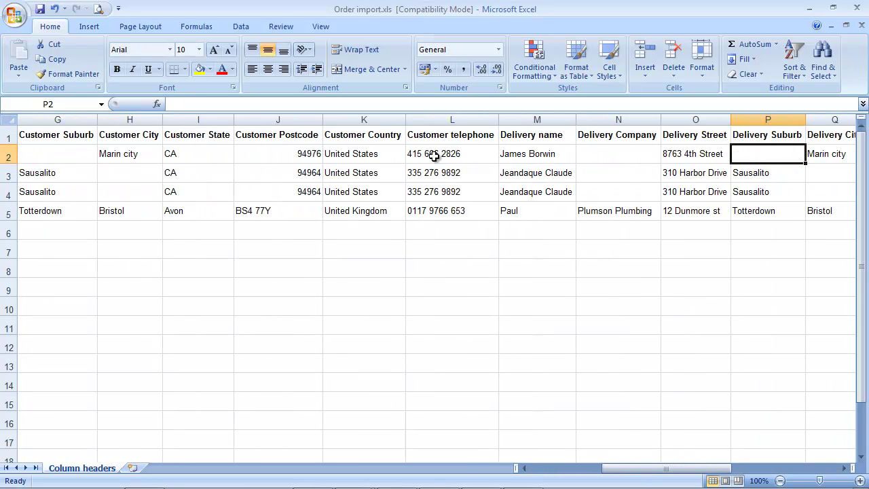
left_click_drag(614, 469, 641, 472)
left_click_drag(415, 119, 799, 114)
left_click_drag(683, 471, 732, 478)
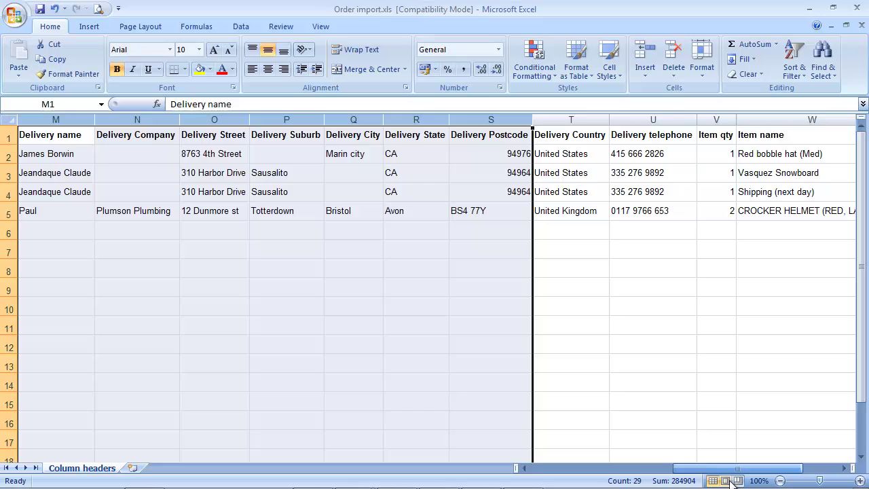
left_click(586, 150)
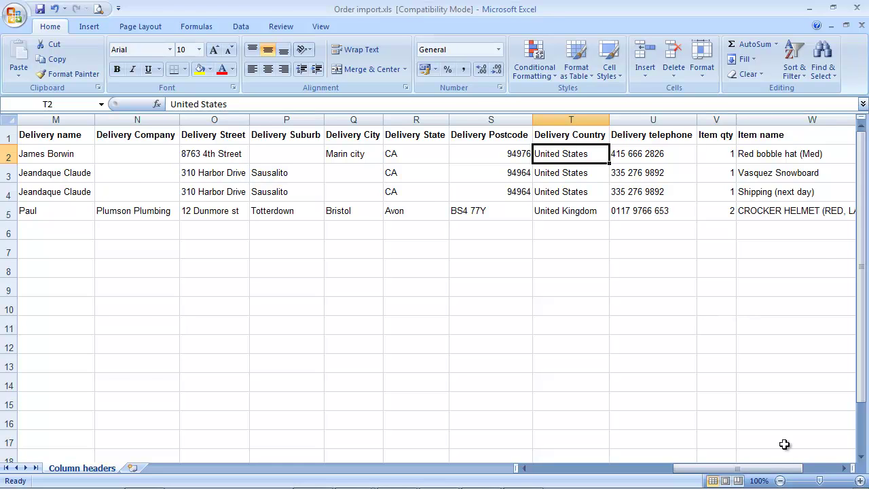
left_click_drag(781, 468, 819, 469)
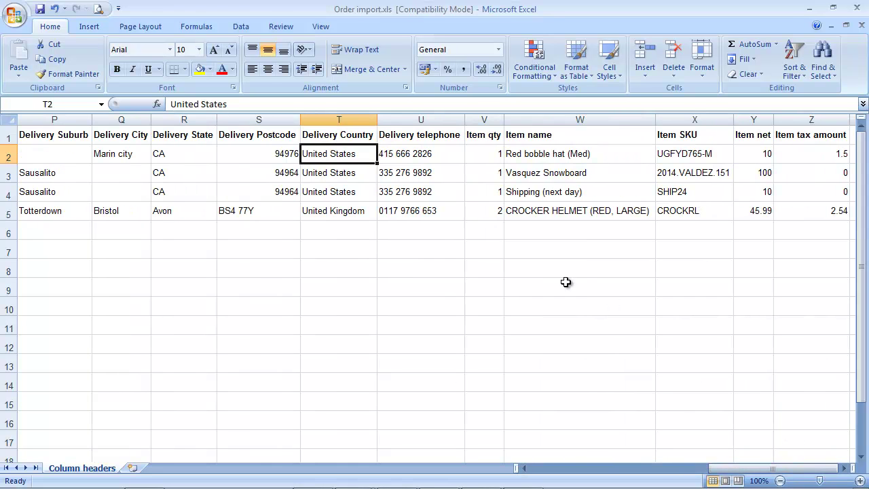
left_click(471, 133)
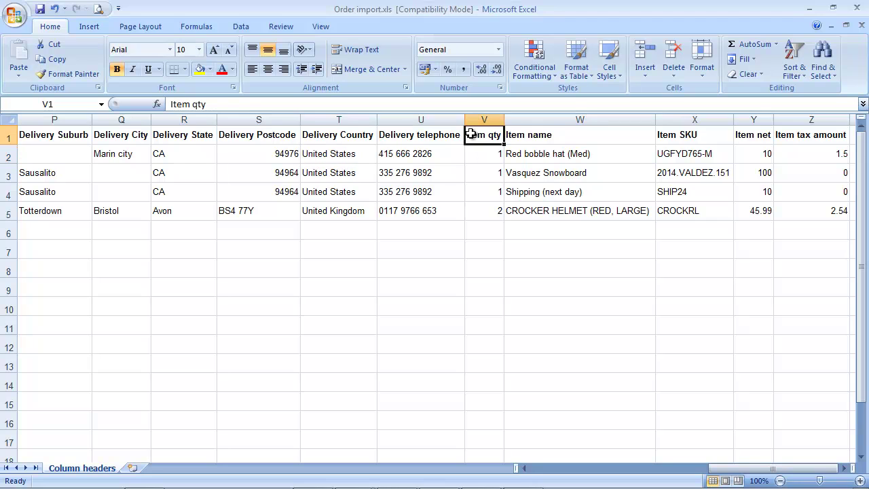
left_click(560, 133)
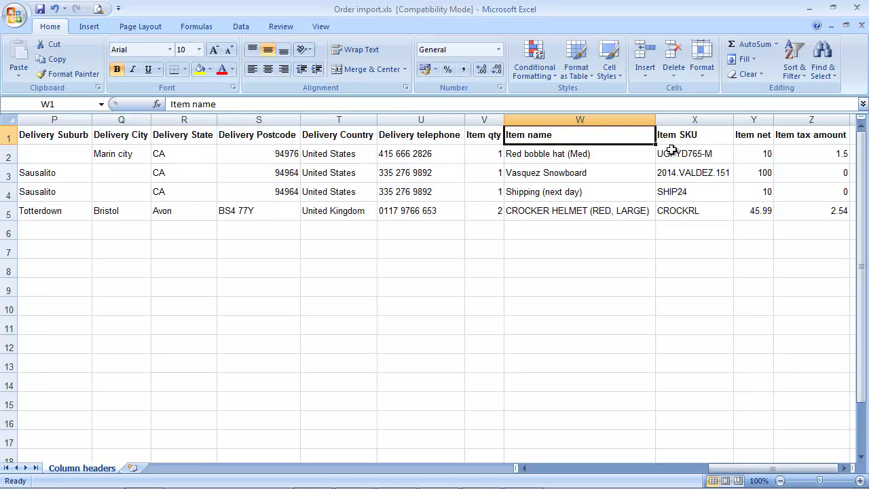
left_click(749, 156)
left_click(798, 156)
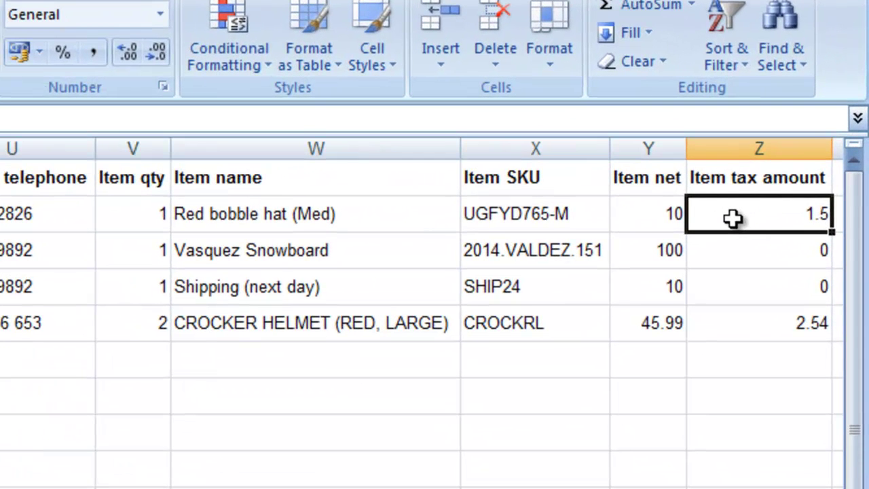
left_click_drag(573, 220, 556, 240)
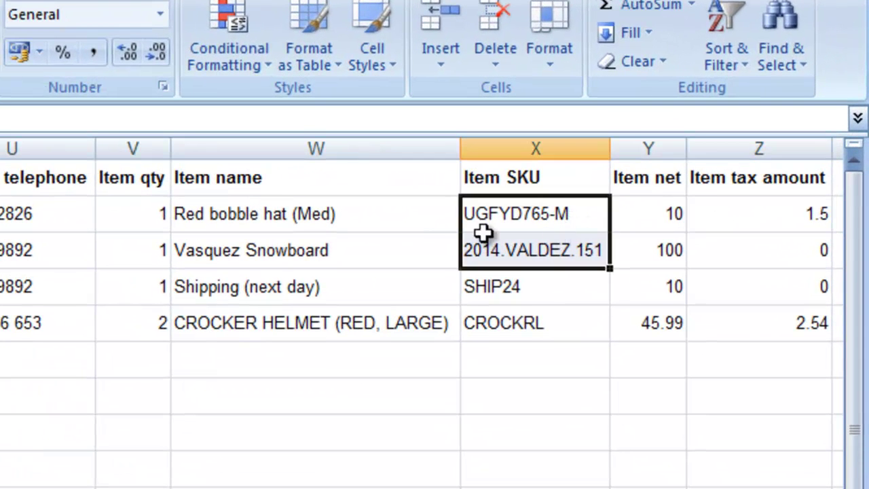
left_click_drag(394, 221, 389, 239)
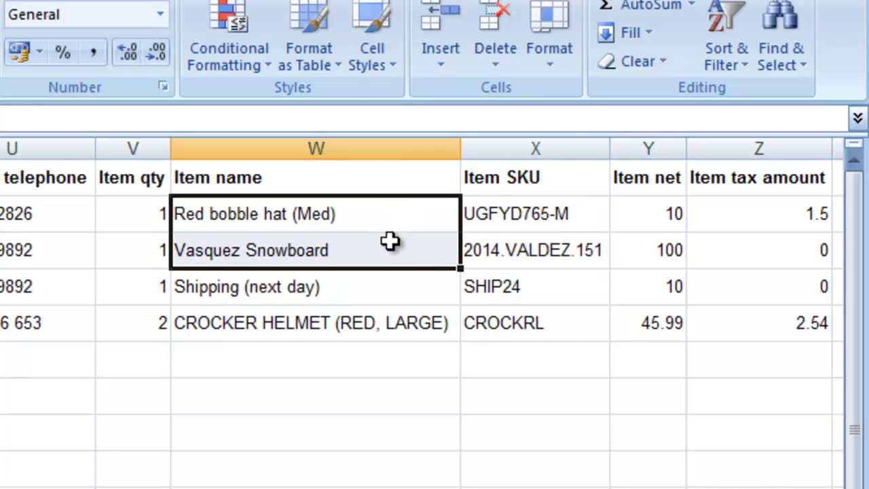
left_click(385, 294)
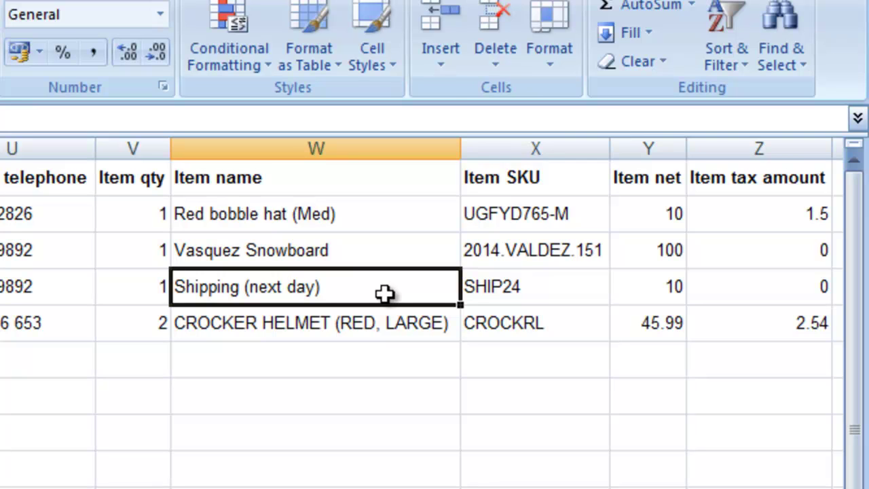
left_click(509, 324)
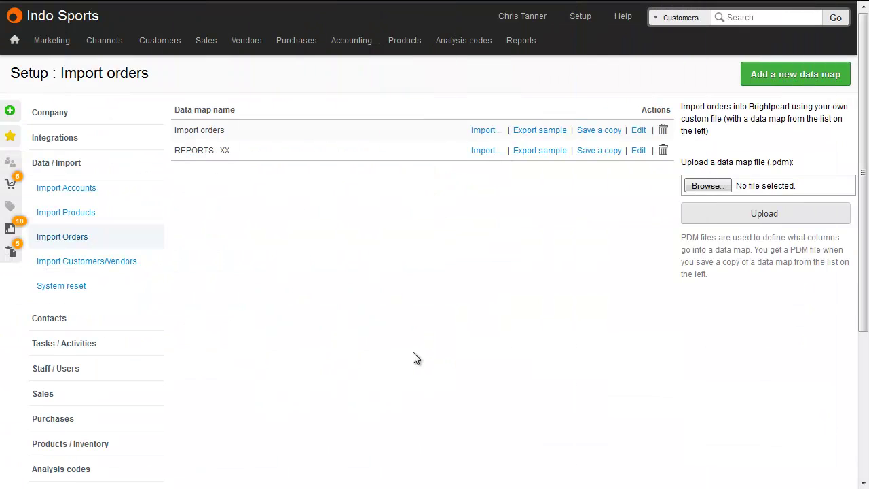
Import Order import.xls as a real run, skipping already-imported orders, with status New order.
left_click(486, 131)
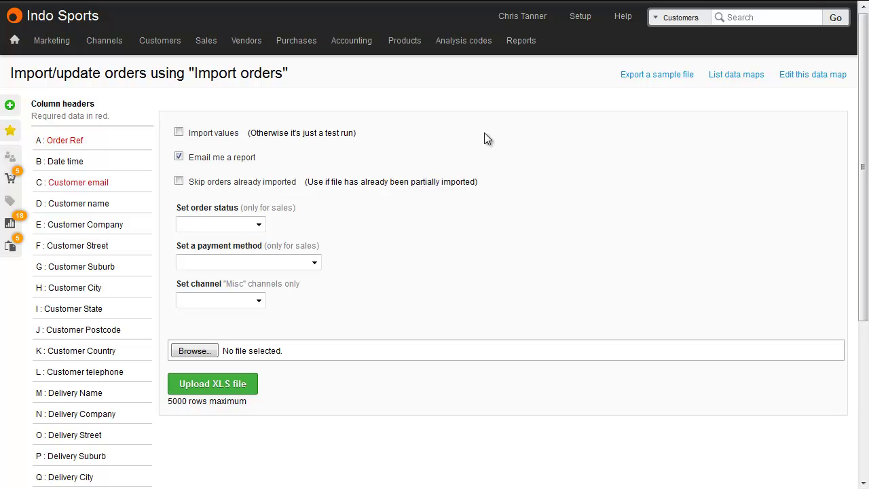
left_click(223, 138)
left_click(226, 187)
left_click(225, 227)
left_click(232, 280)
left_click(194, 351)
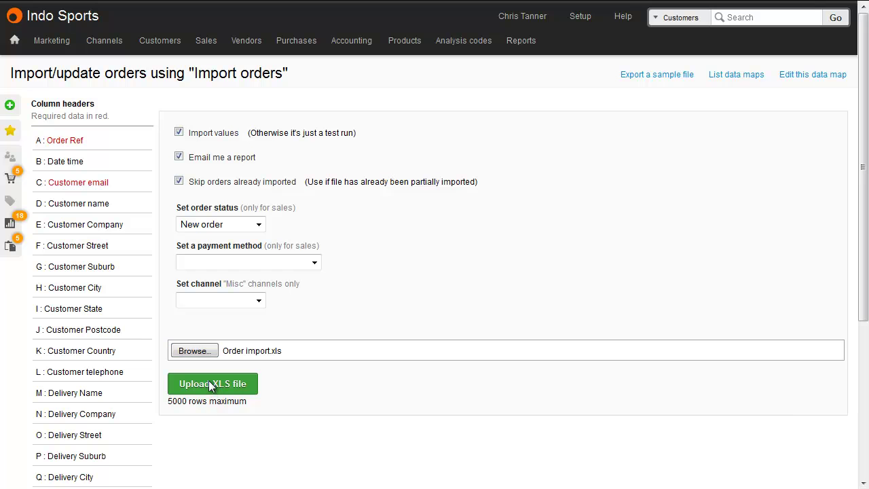
left_click(209, 383)
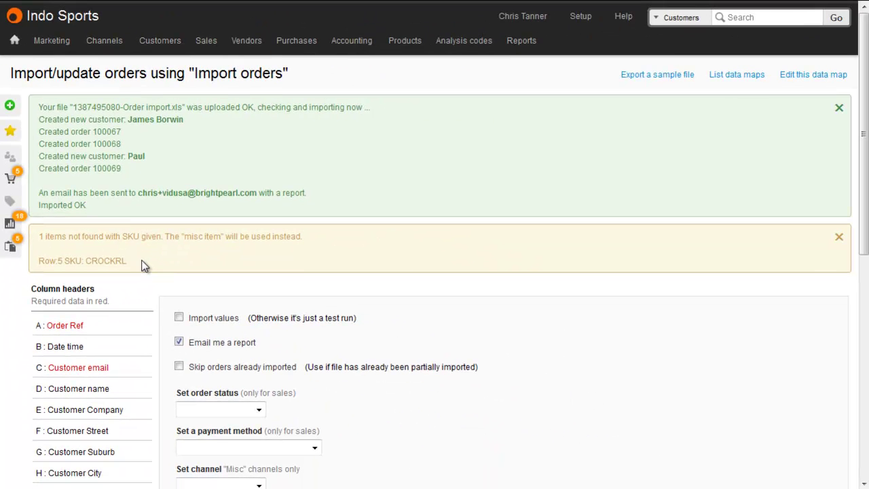
Review the recently added customers, then list sales orders showing 100067–100069.
mouse_move(163, 45)
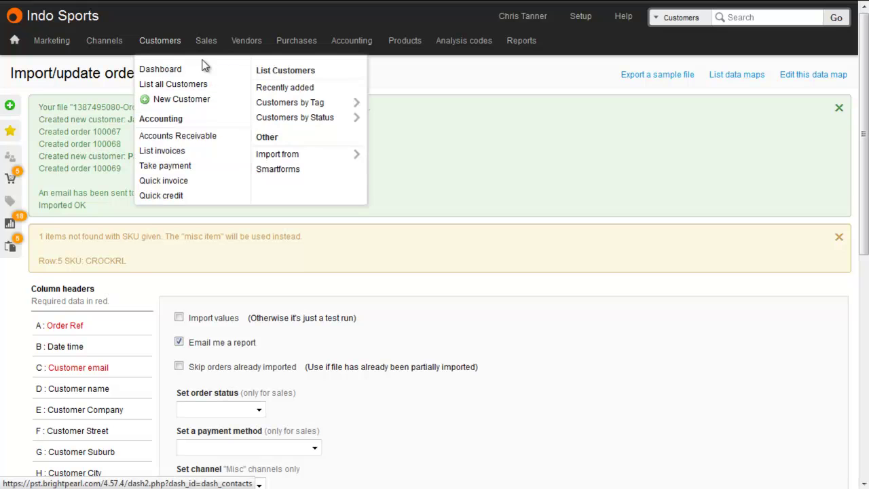
left_click(271, 90)
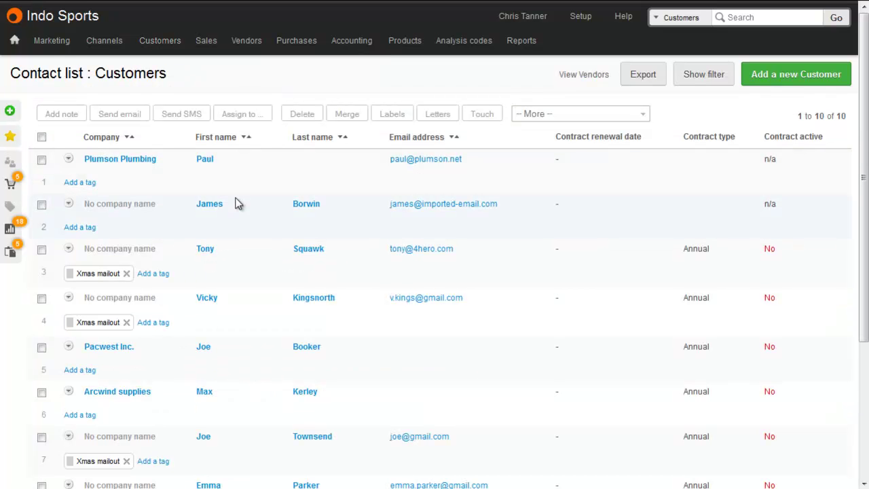
left_click(231, 88)
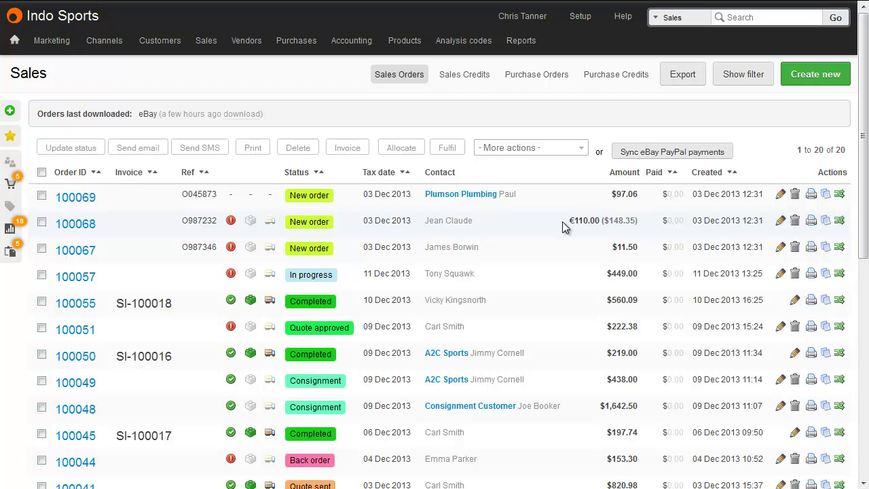
Book order 100068's shipping line to account 4030 Shipping and Delivery Income.
left_click(78, 225)
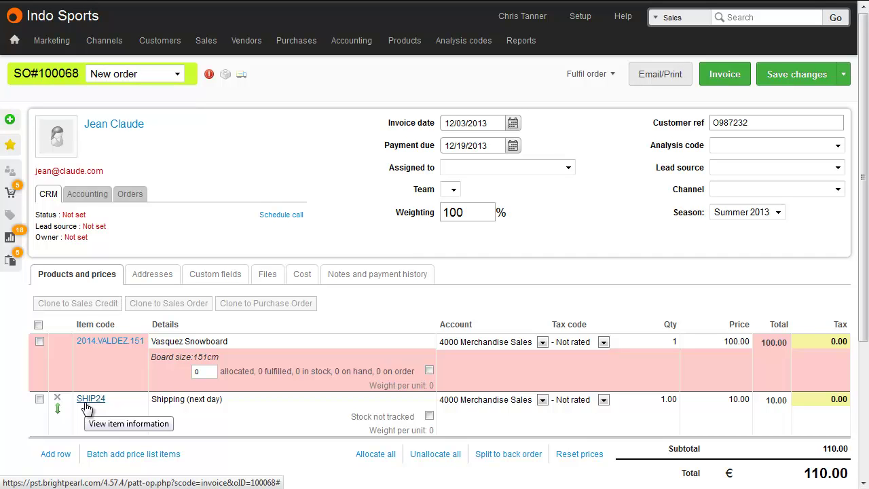
left_click(233, 401)
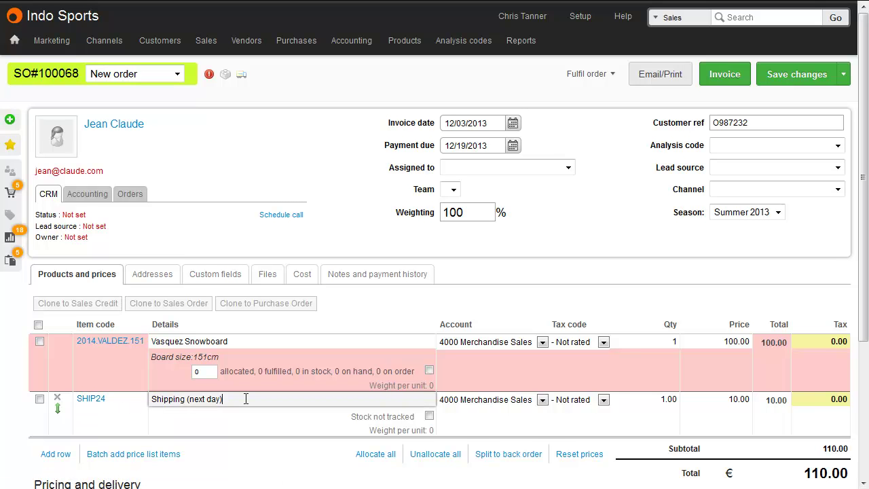
left_click(458, 403)
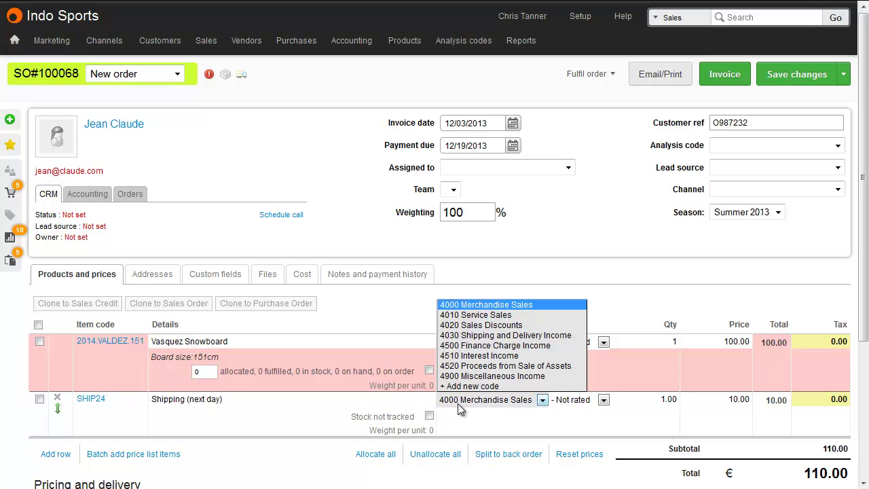
left_click(504, 336)
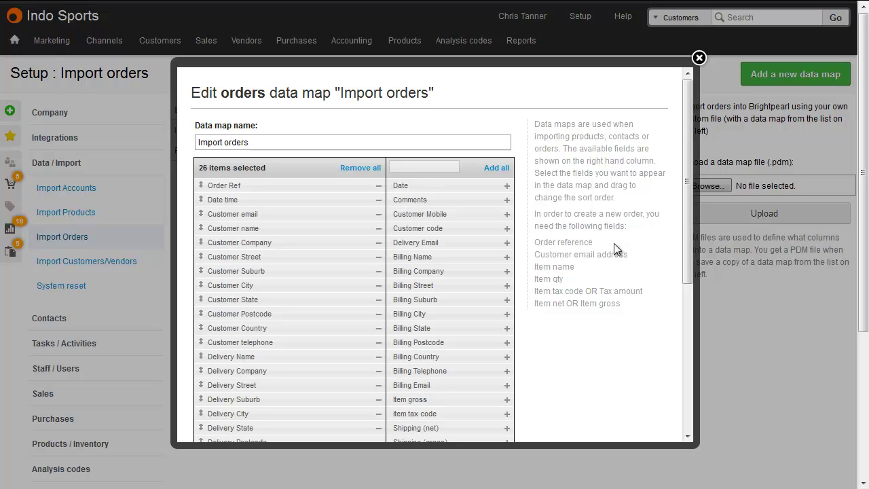
Scroll down through the Import orders data map's field list.
left_click_drag(688, 248, 688, 397)
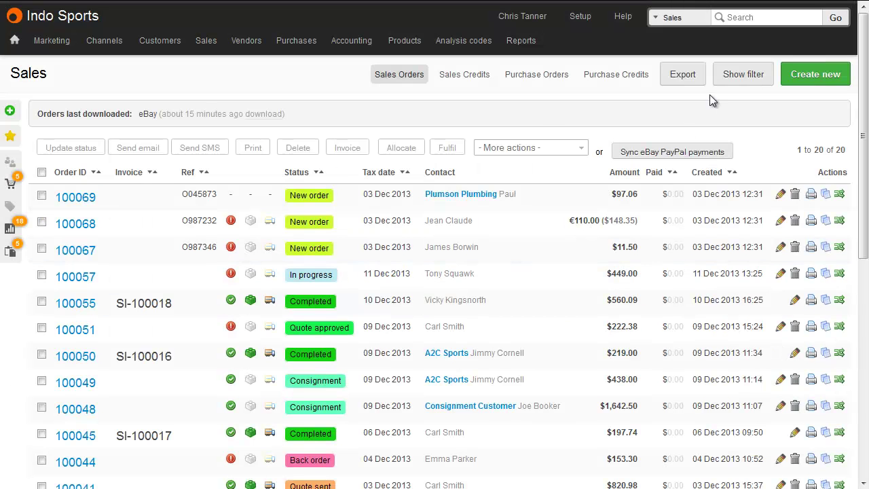
Filter the sales orders list to orders with payment to release.
left_click(727, 83)
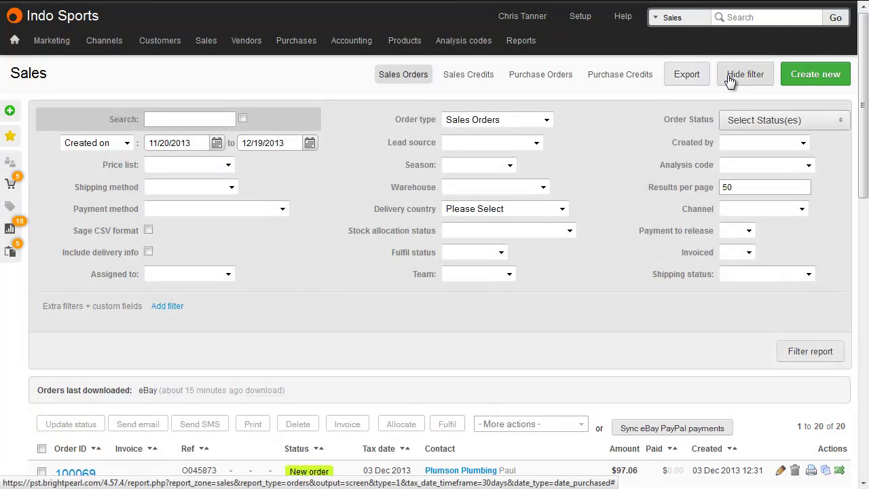
left_click(748, 230)
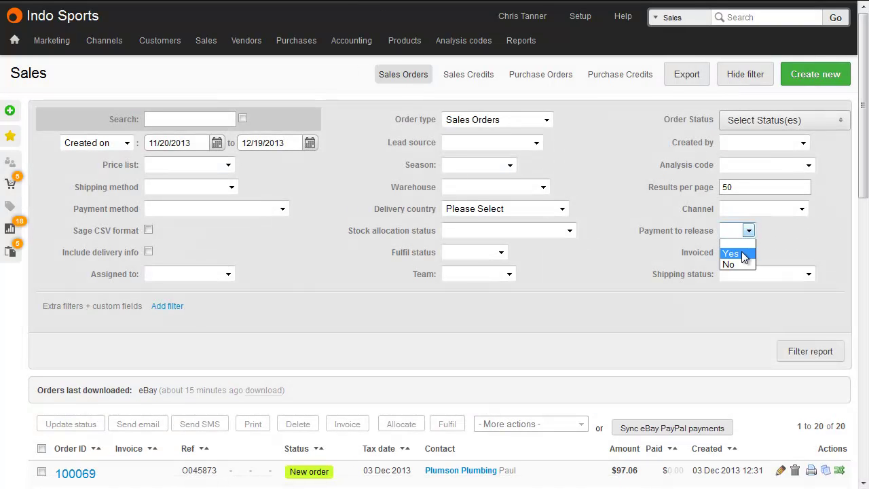
left_click(745, 253)
scroll(733, 229, "down", 4)
Start releasing payment for orders 100069 and 100068, then pick the receiving bank account.
left_click(42, 239)
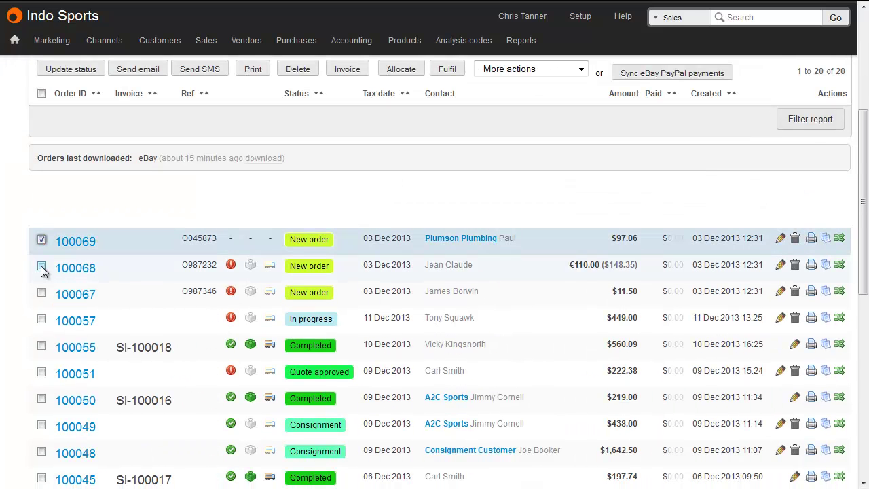
left_click(41, 265)
left_click(532, 71)
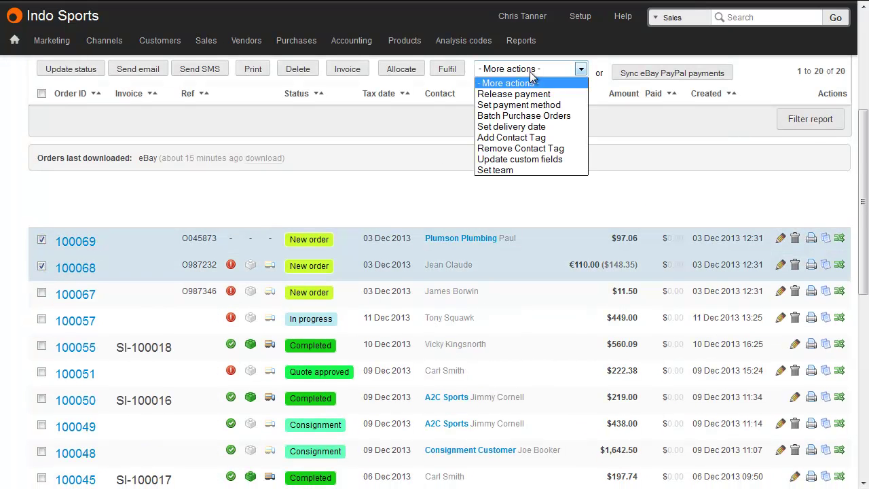
left_click(533, 94)
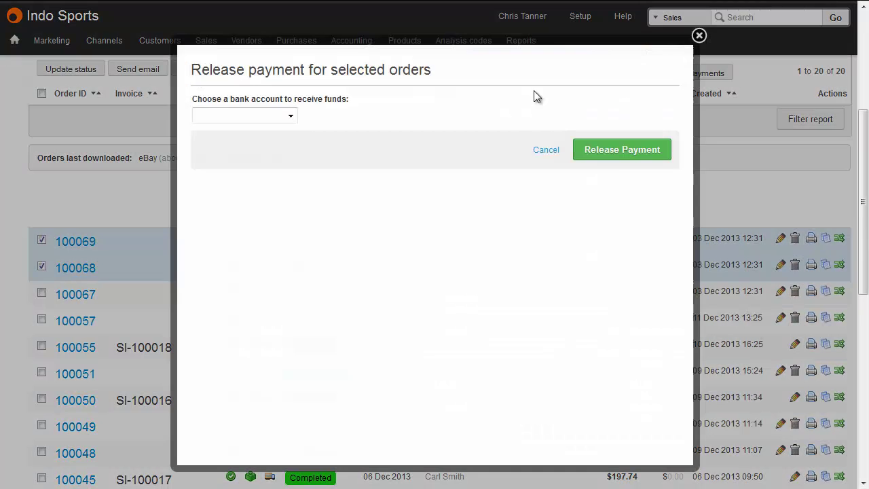
left_click(291, 117)
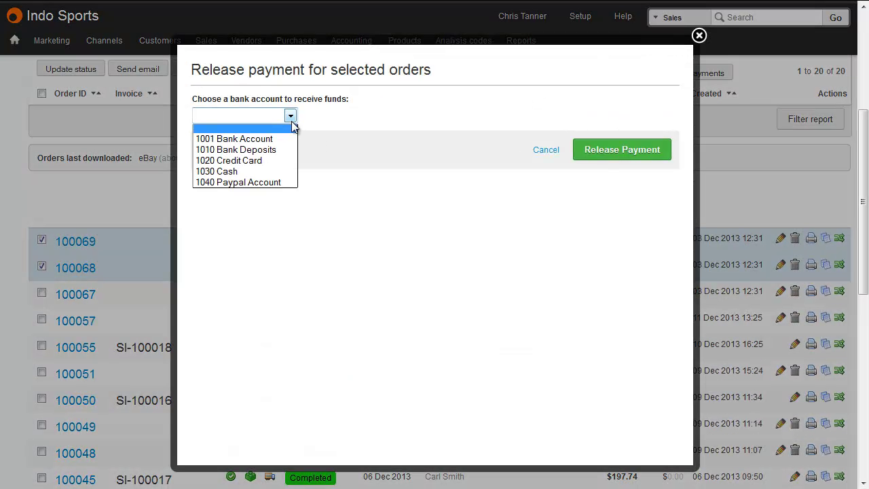